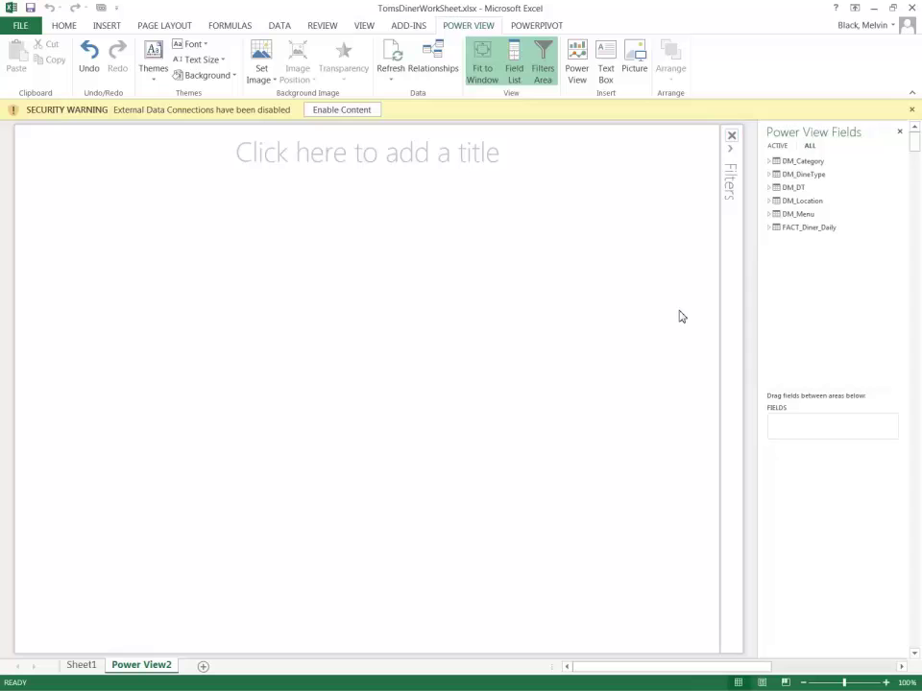
Add the FACT_Diner_Daily Sales total of 533,305.27 to the sheet and make its visual slightly taller.
{"action": "left_click", "coordinate": [769, 228]}
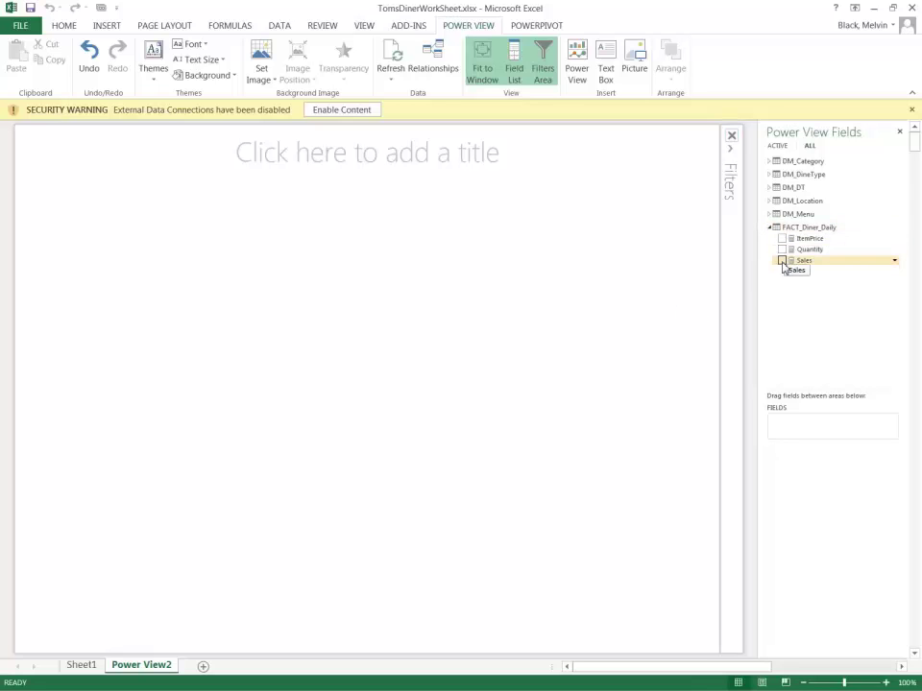
{"action": "left_click", "coordinate": [782, 261]}
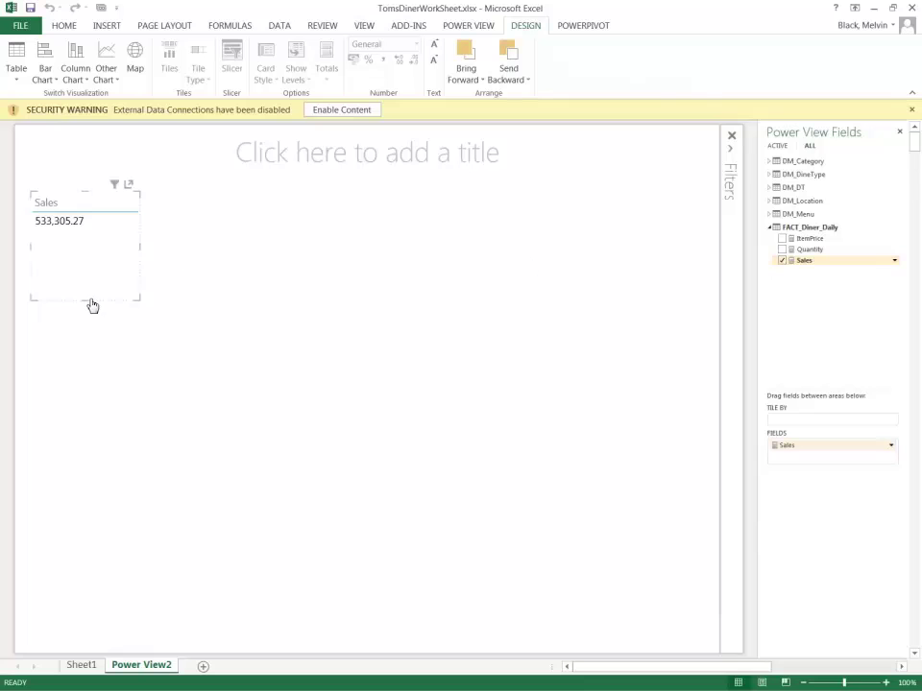
{"action": "left_click_drag", "start_coordinate": [88, 301], "coordinate": [89, 315]}
Break the sales down by DM_Category Category and lengthen the table to show every category.
{"action": "left_click", "coordinate": [769, 161]}
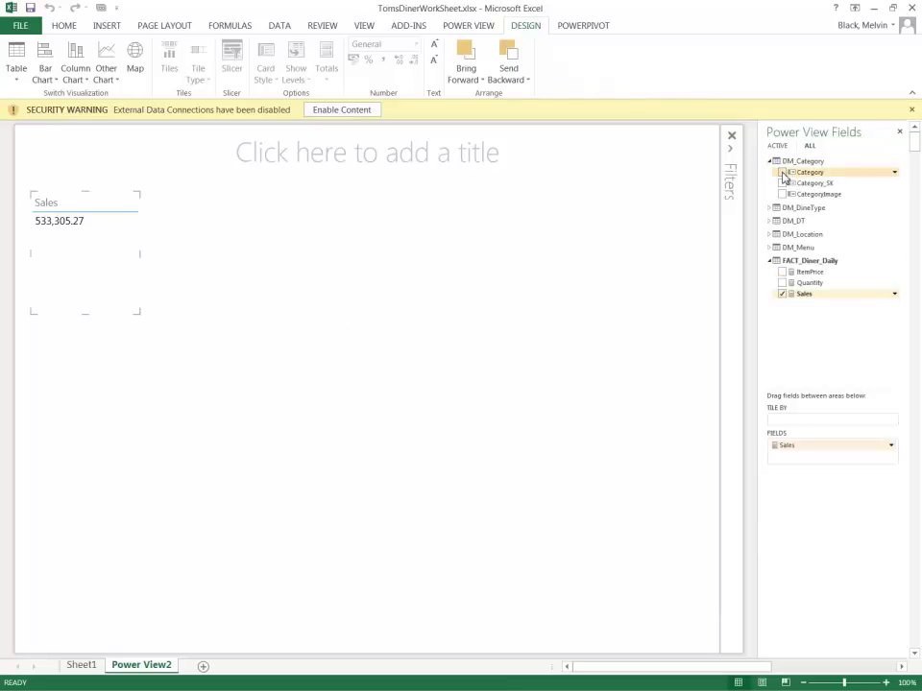
{"action": "left_click", "coordinate": [782, 173]}
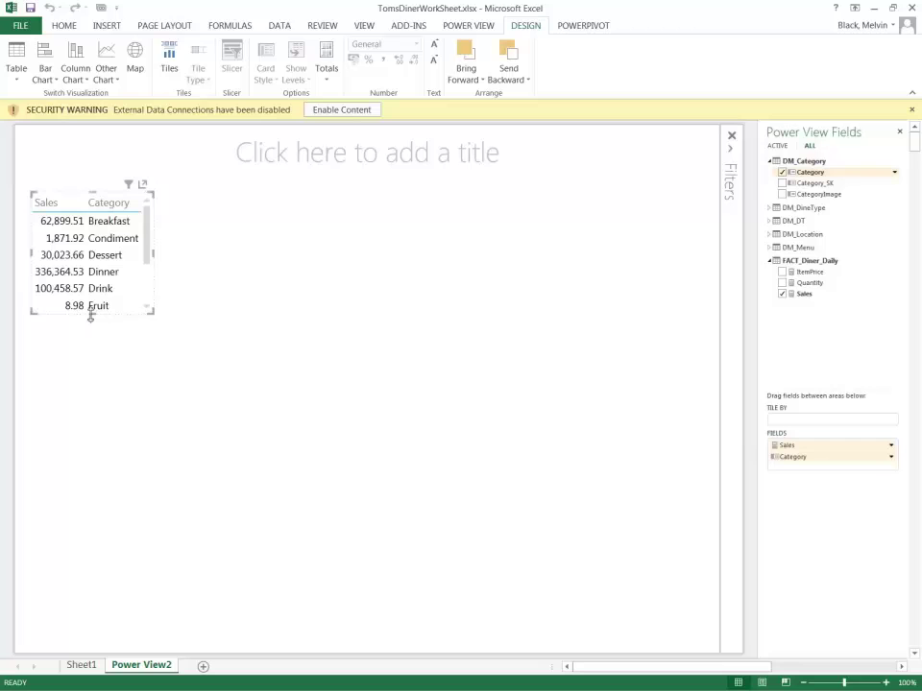
{"action": "left_click_drag", "start_coordinate": [90, 317], "coordinate": [90, 375]}
{"action": "left_click", "coordinate": [90, 377]}
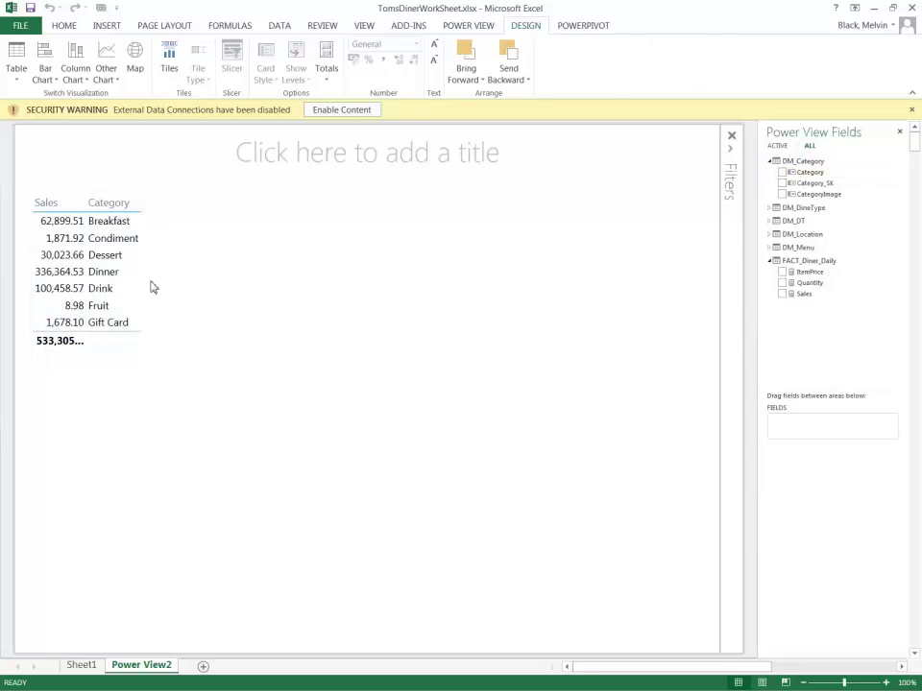
{"action": "left_click", "coordinate": [148, 286]}
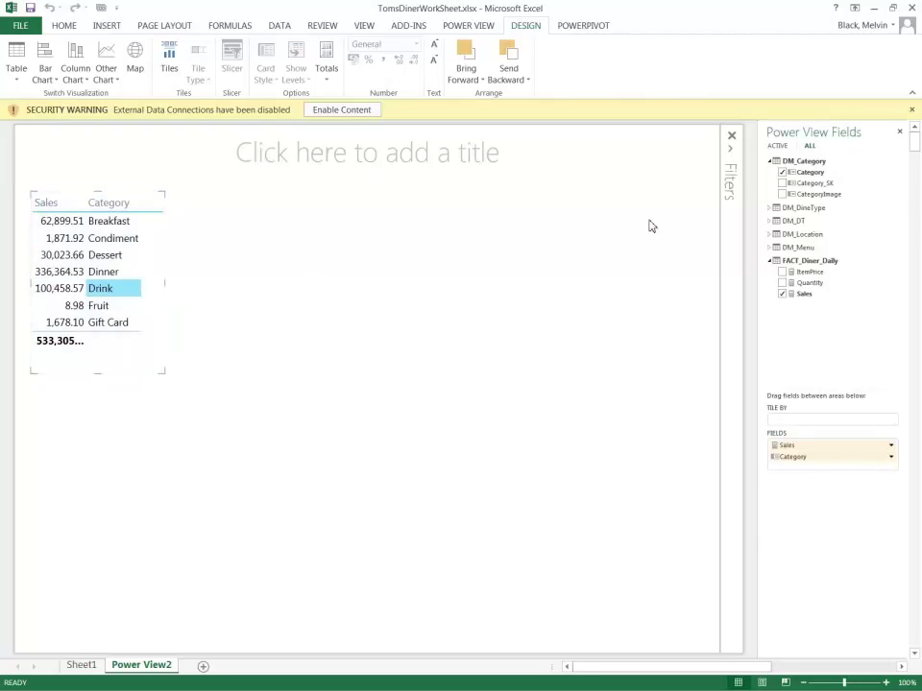
Replace Category with CategoryImage in the table and lengthen it to show all seven categories.
{"action": "left_click", "coordinate": [782, 172]}
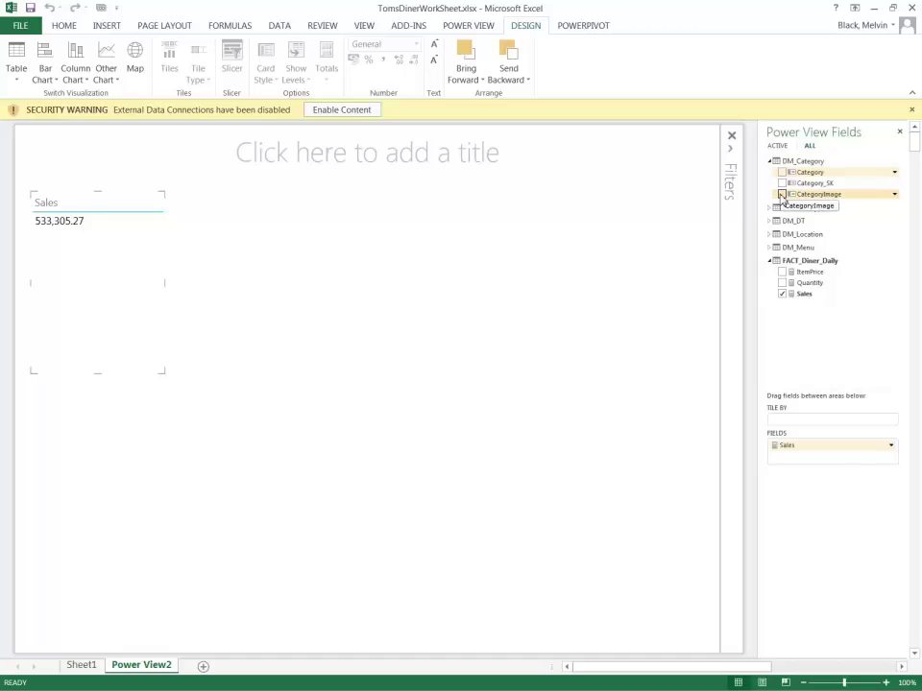
{"action": "left_click", "coordinate": [781, 195]}
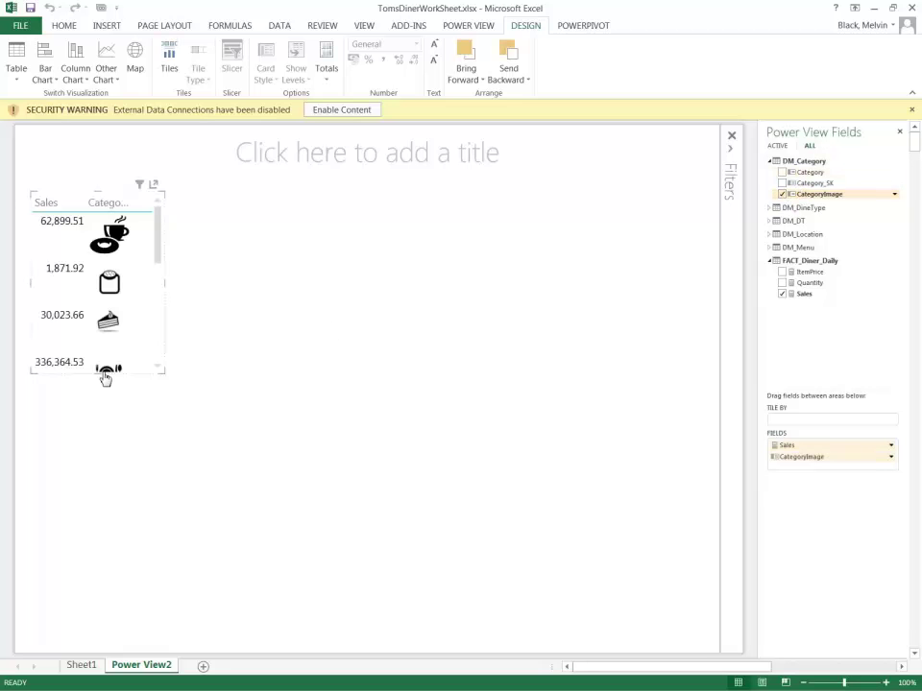
{"action": "left_click_drag", "start_coordinate": [98, 376], "coordinate": [109, 557]}
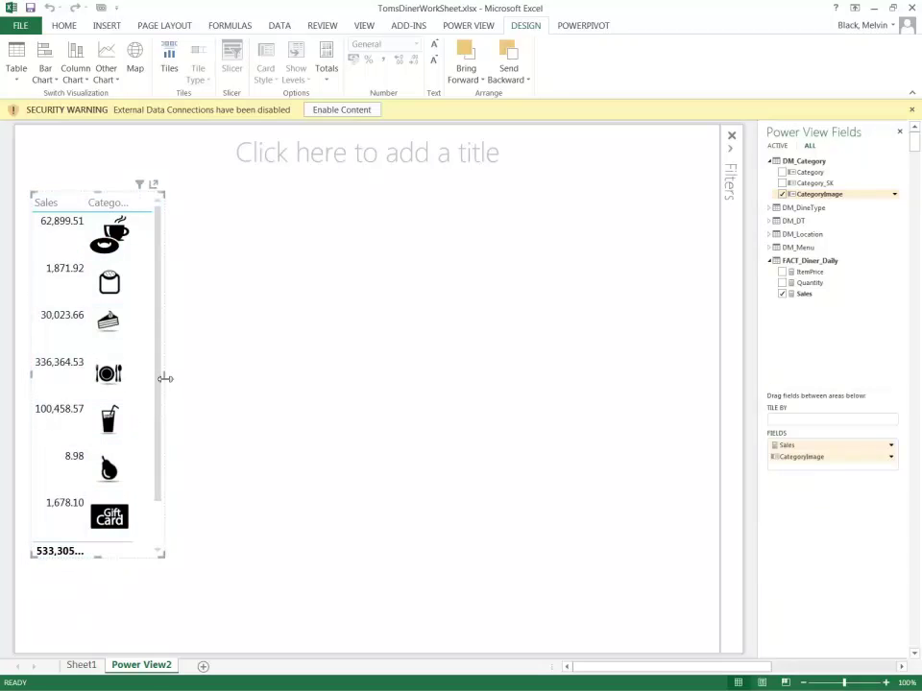
{"action": "left_click_drag", "start_coordinate": [164, 376], "coordinate": [187, 374]}
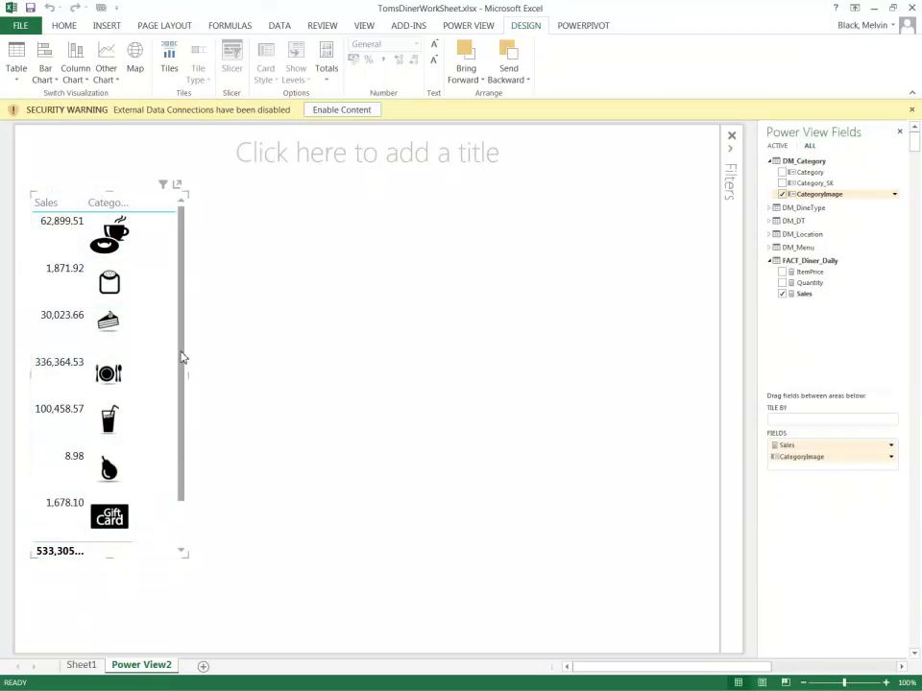
{"action": "left_click", "coordinate": [74, 244]}
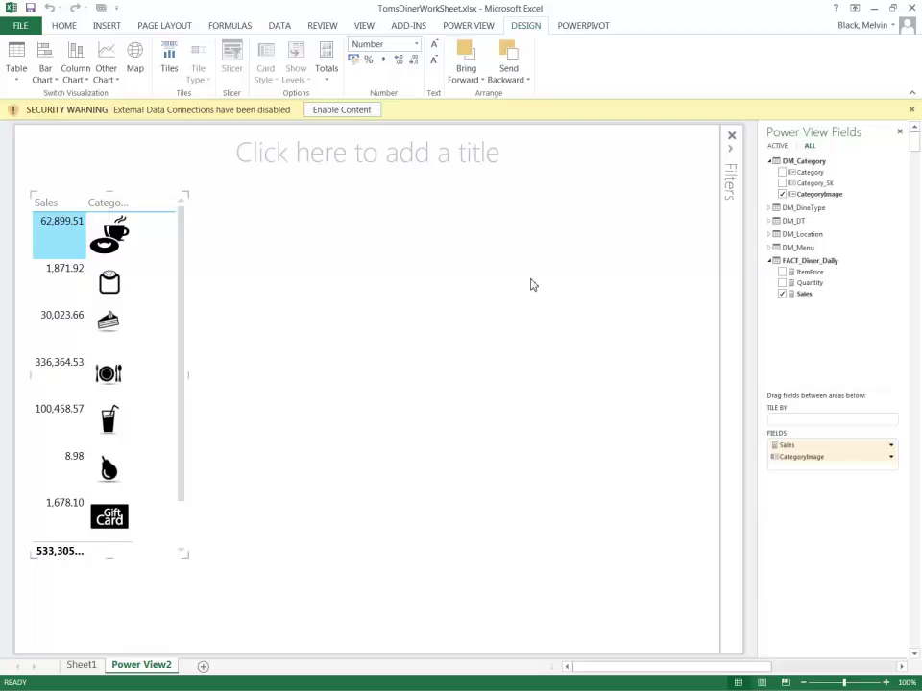
Move CategoryImage before Sales, then resize the table to show the Total row and fit its columns.
{"action": "left_click_drag", "start_coordinate": [793, 464], "coordinate": [798, 445]}
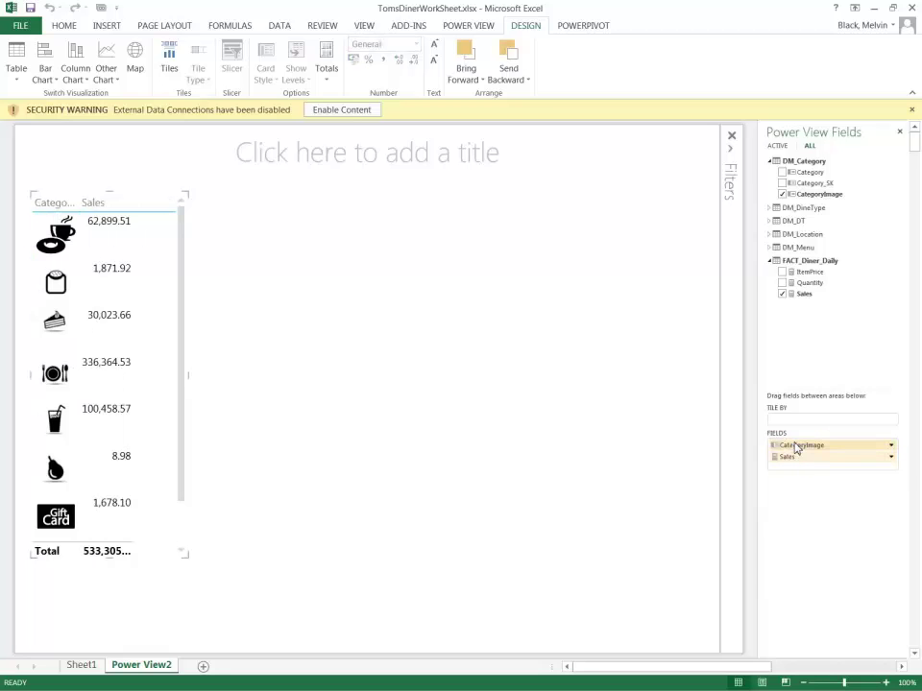
{"action": "left_click_drag", "start_coordinate": [117, 564], "coordinate": [109, 584]}
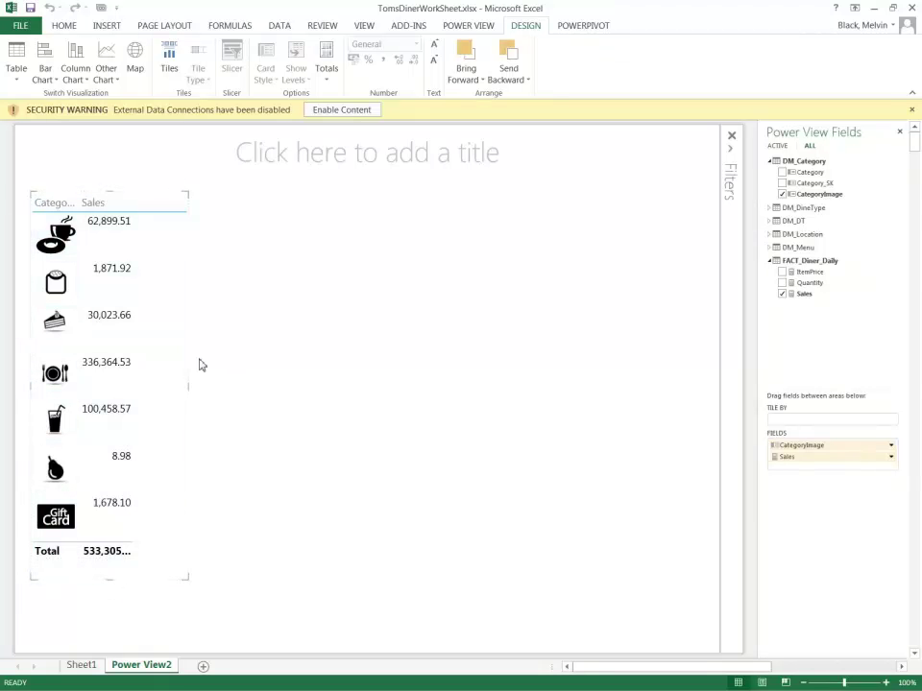
{"action": "left_click_drag", "start_coordinate": [189, 386], "coordinate": [178, 386]}
Convert the category sales table to the Card visualization and widen the cards.
{"action": "left_click", "coordinate": [17, 81]}
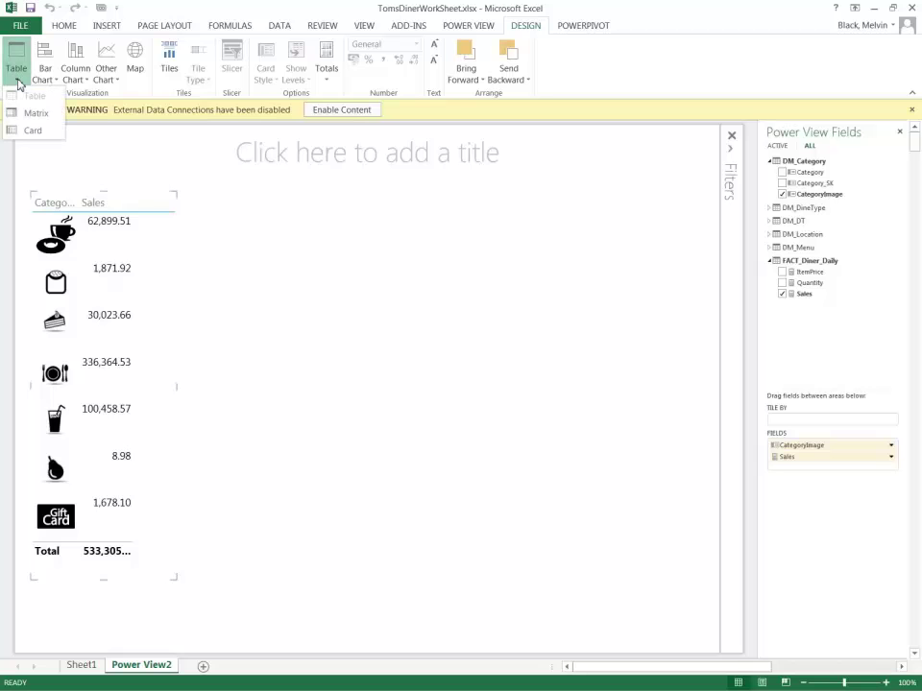
{"action": "left_click", "coordinate": [23, 134]}
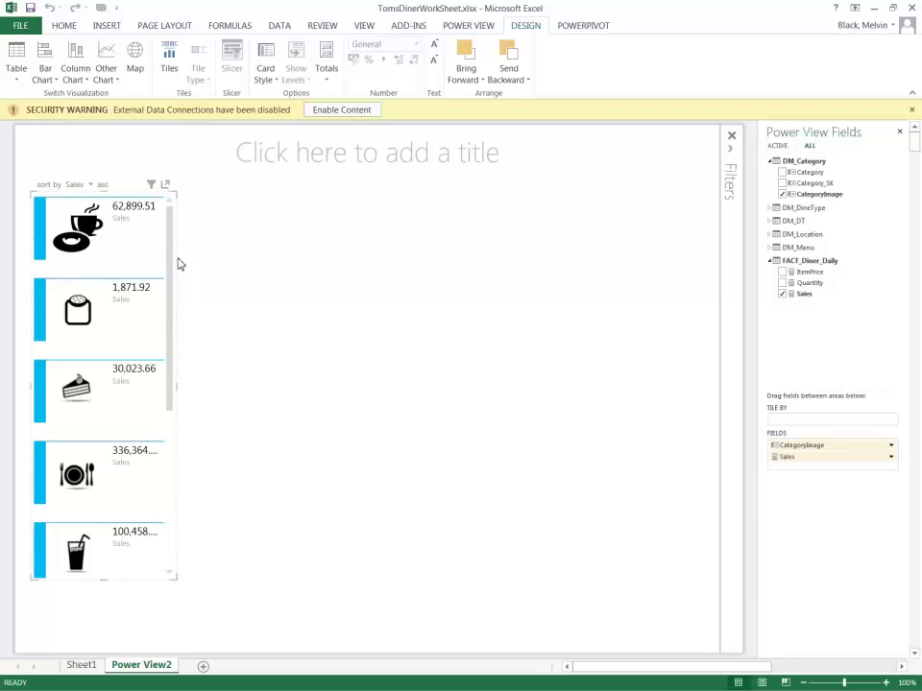
{"action": "left_click_drag", "start_coordinate": [177, 385], "coordinate": [287, 388]}
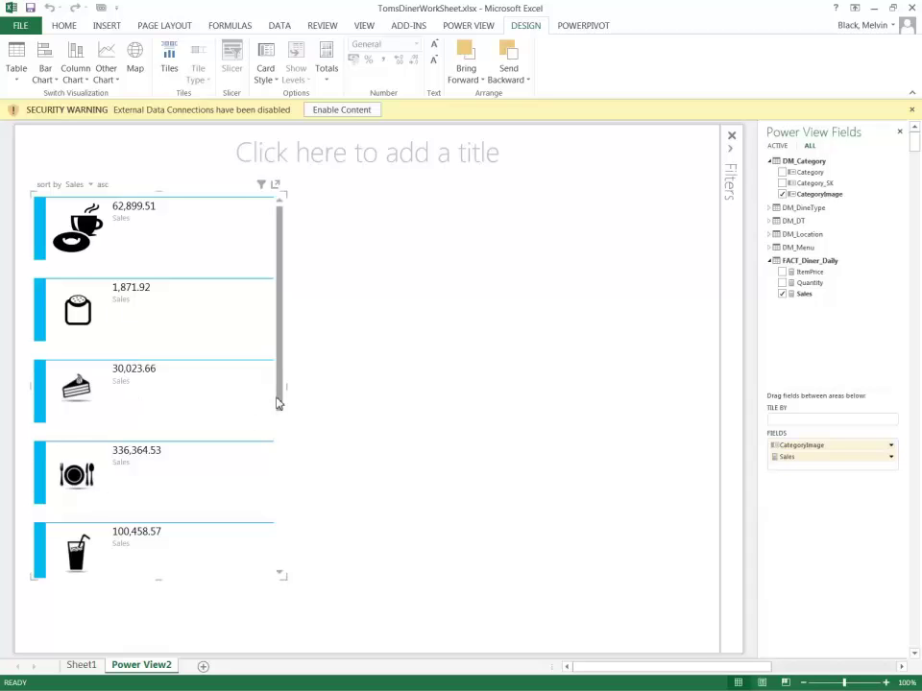
{"action": "left_click", "coordinate": [278, 462]}
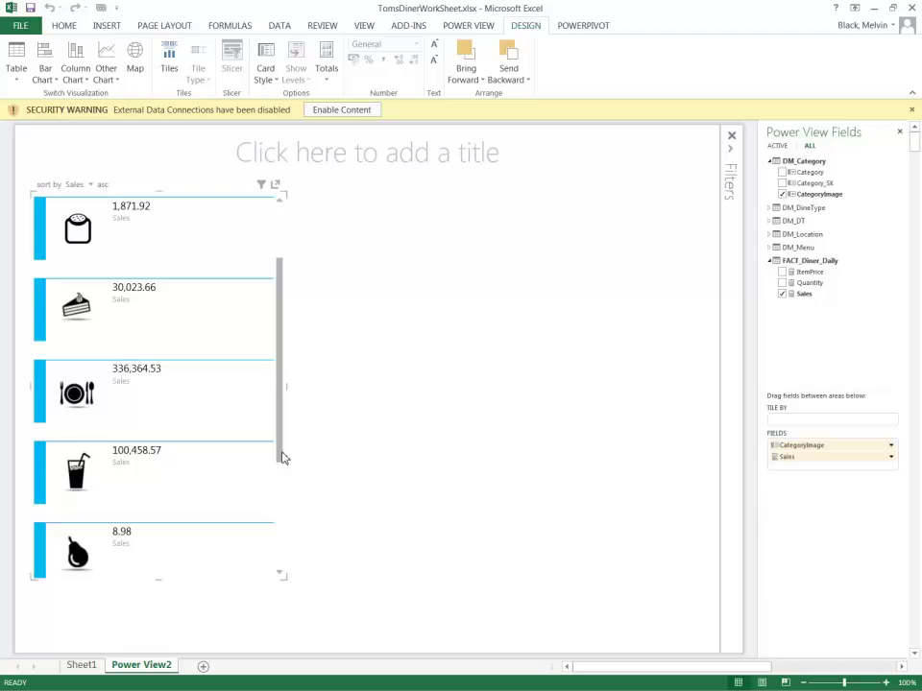
{"action": "mouse_move", "coordinate": [280, 473]}
{"action": "left_mouse_down"}
{"action": "mouse_move", "coordinate": [288, 387]}
{"action": "mouse_move", "coordinate": [283, 473]}
{"action": "left_mouse_up"}
{"action": "left_click", "coordinate": [326, 428]}
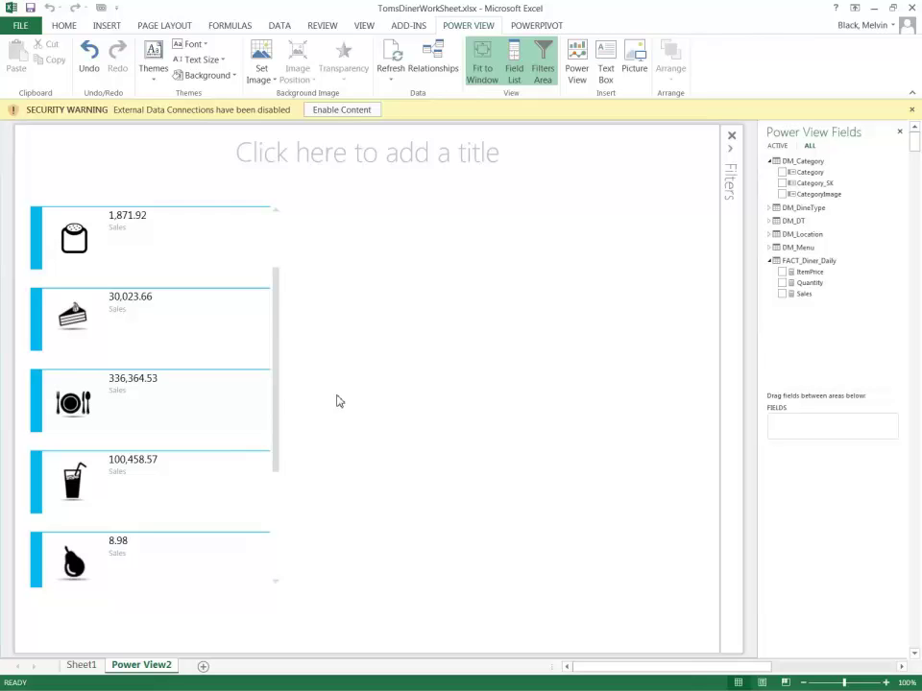
Wrap the card in category image Tiles and widen the tiles to show all seven categories.
{"action": "left_click", "coordinate": [279, 259]}
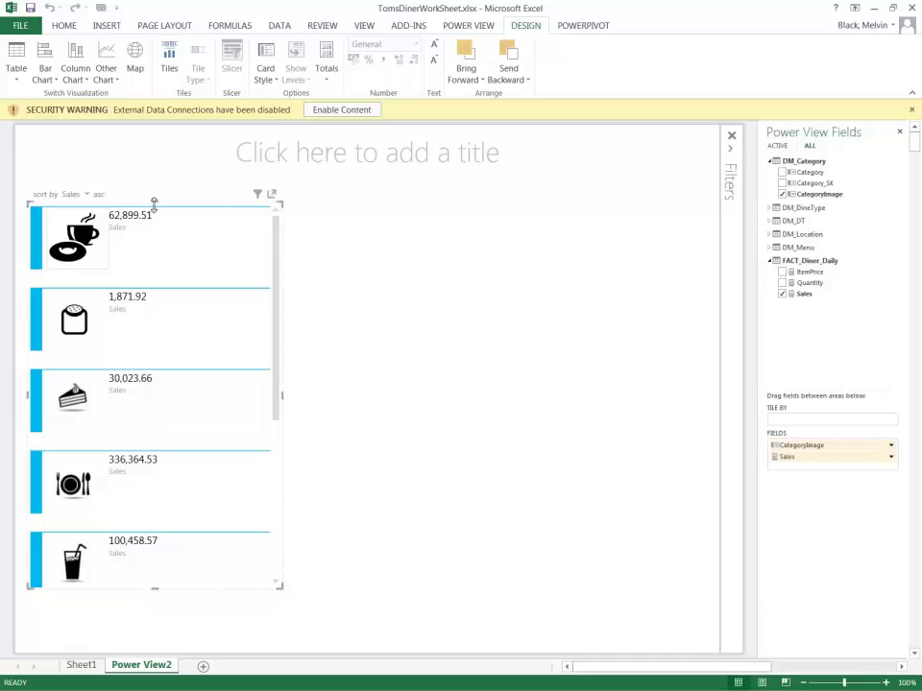
{"action": "left_click_drag", "start_coordinate": [155, 203], "coordinate": [155, 194]}
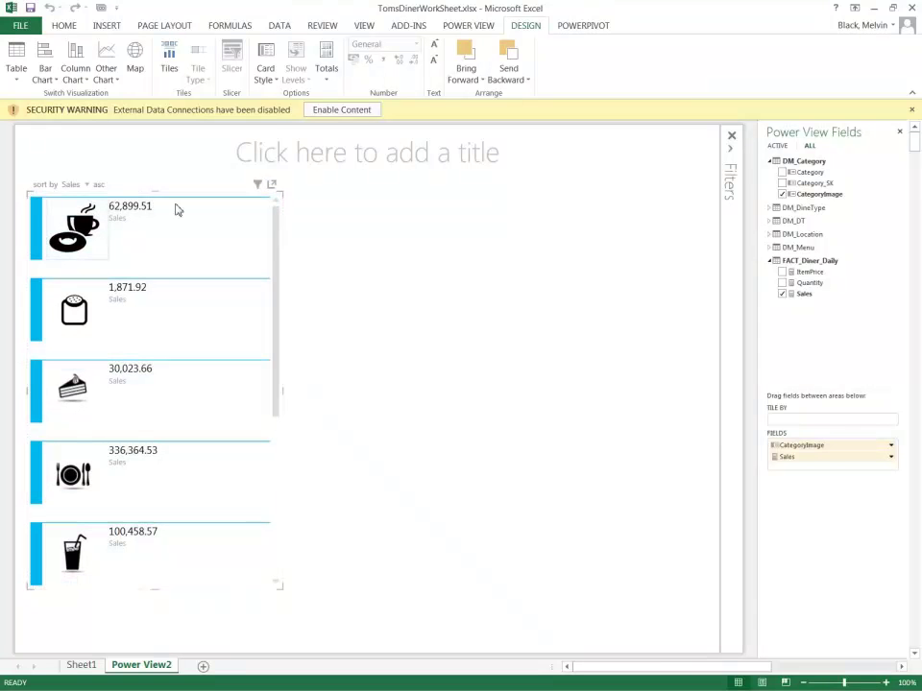
{"action": "left_click", "coordinate": [170, 75]}
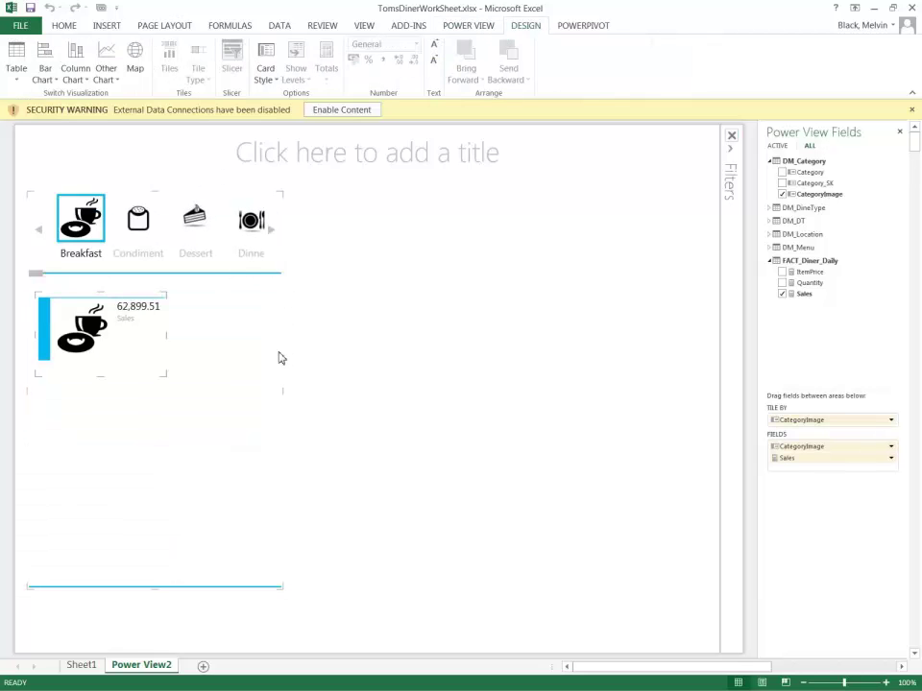
{"action": "left_click", "coordinate": [282, 385]}
{"action": "left_click_drag", "start_coordinate": [288, 391], "coordinate": [480, 393]}
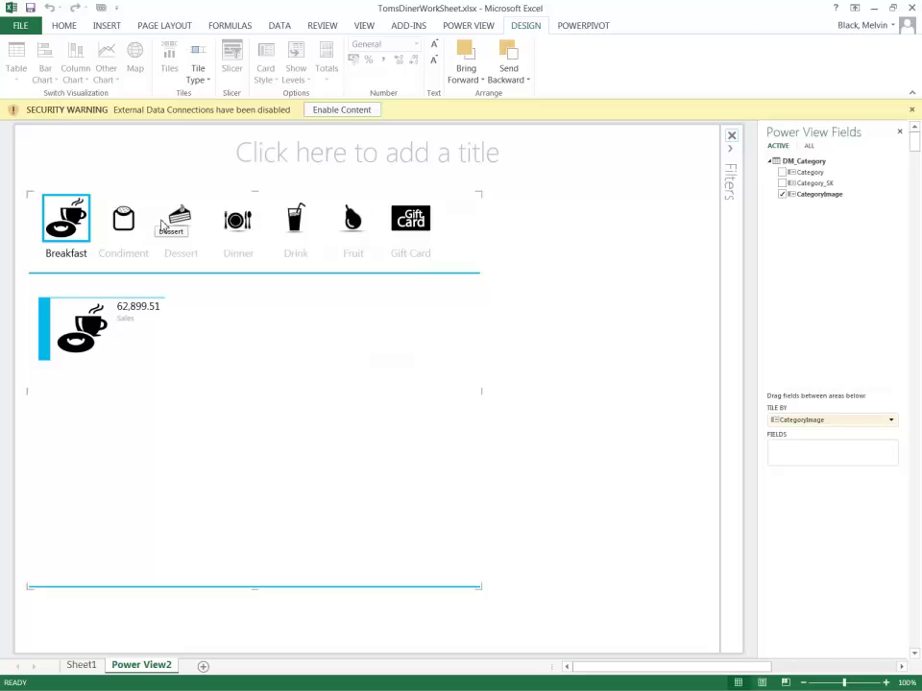
Filter by the Dessert, then Dinner tile and widen the Dinner sales card showing 336,364.53.
{"action": "left_click", "coordinate": [177, 221]}
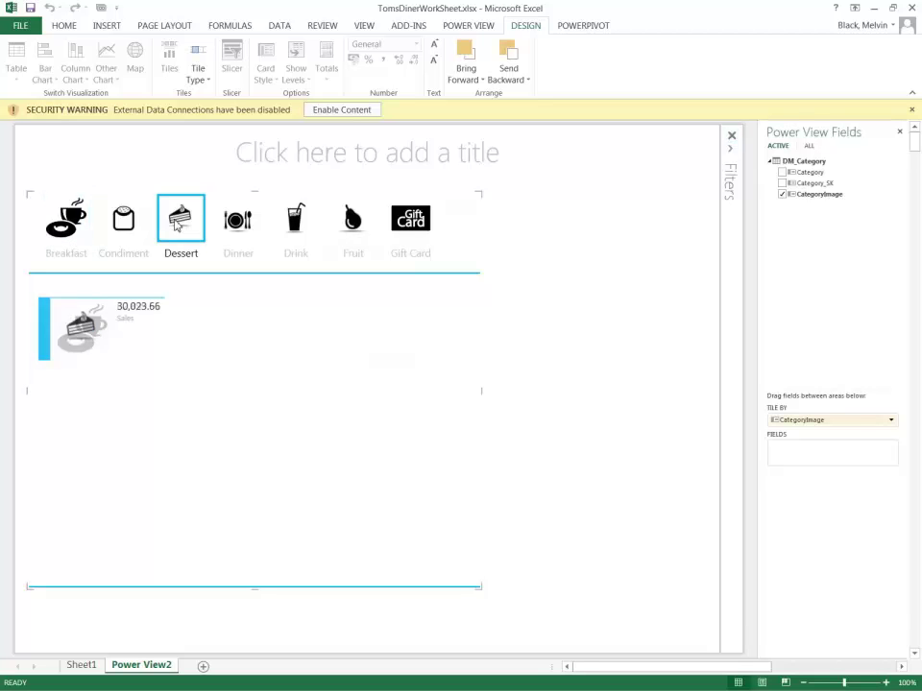
{"action": "left_click", "coordinate": [235, 221]}
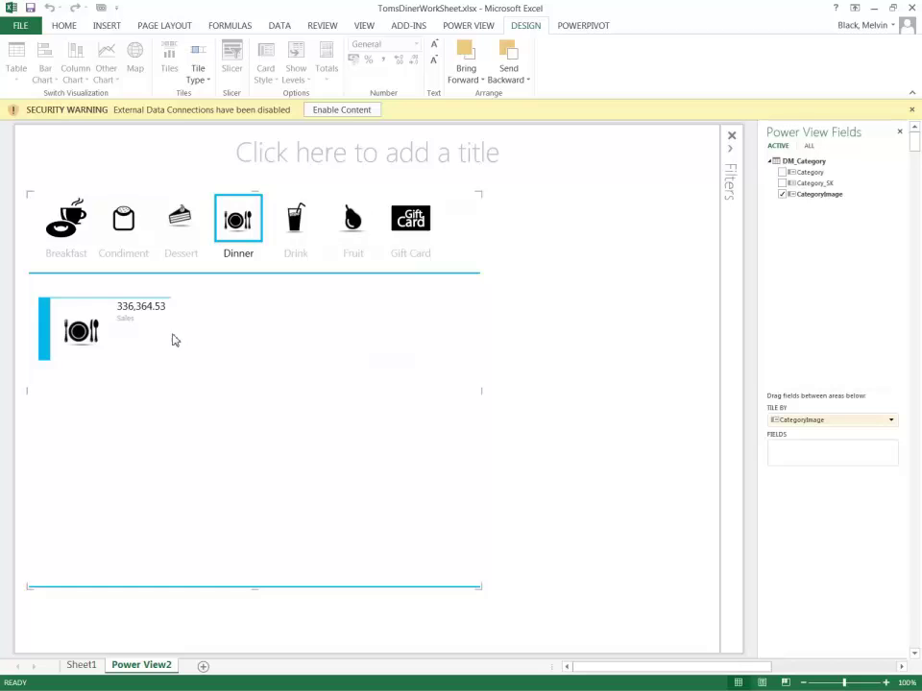
{"action": "left_click", "coordinate": [173, 340]}
{"action": "left_click_drag", "start_coordinate": [172, 336], "coordinate": [467, 337]}
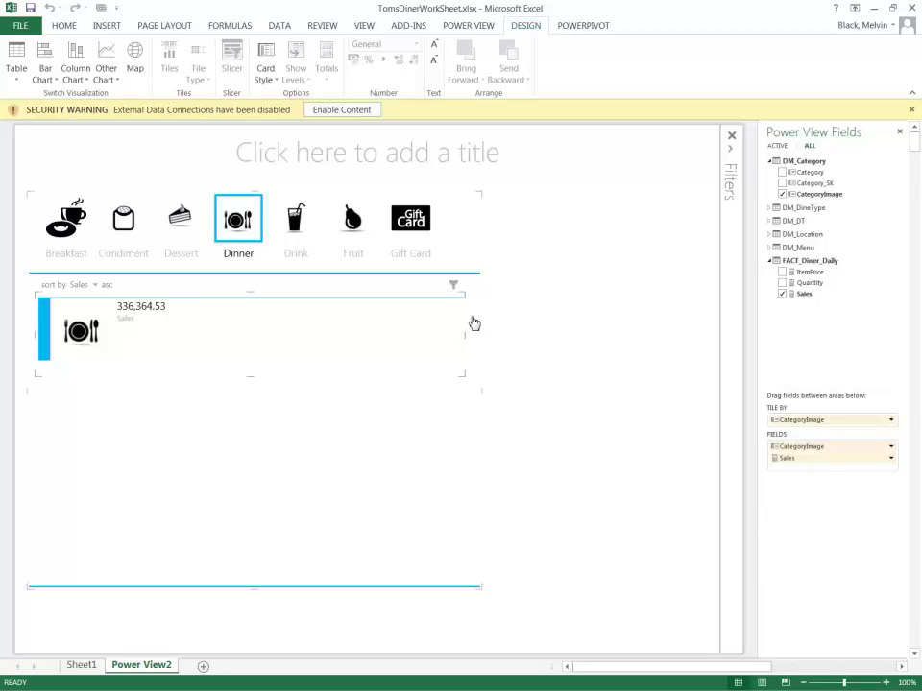
Add Quantity and ItemPrice to the Dinner card and format Sales as Currency, $336,364.53.
{"action": "left_click", "coordinate": [782, 283]}
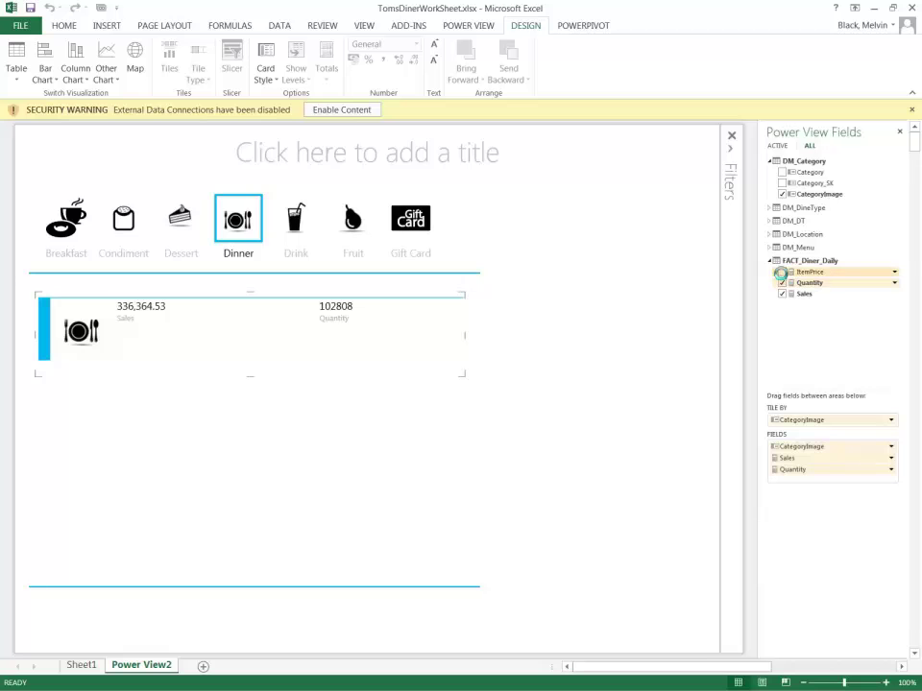
{"action": "left_click", "coordinate": [782, 272]}
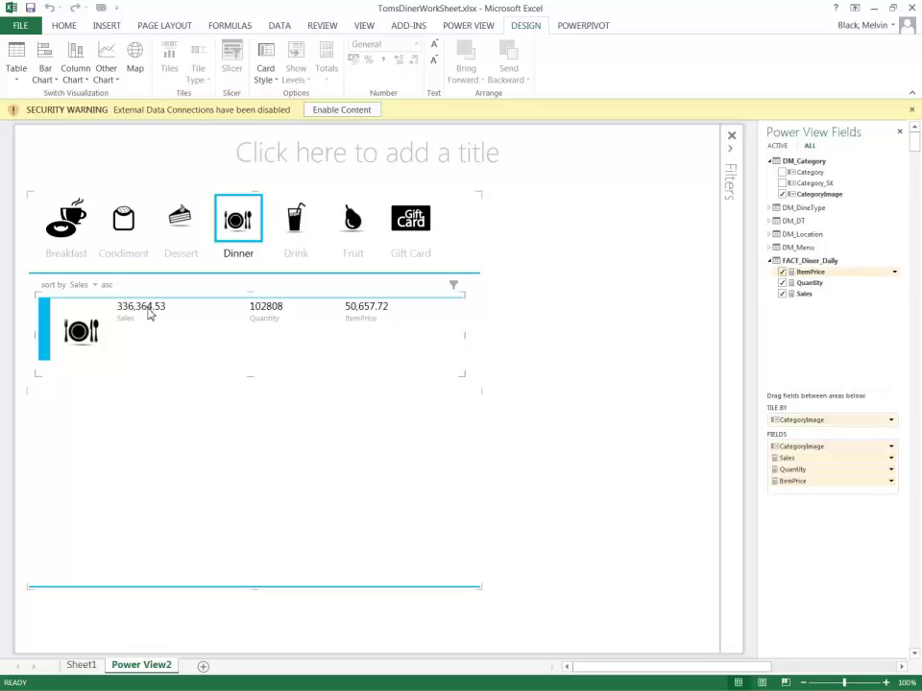
{"action": "left_click", "coordinate": [149, 313]}
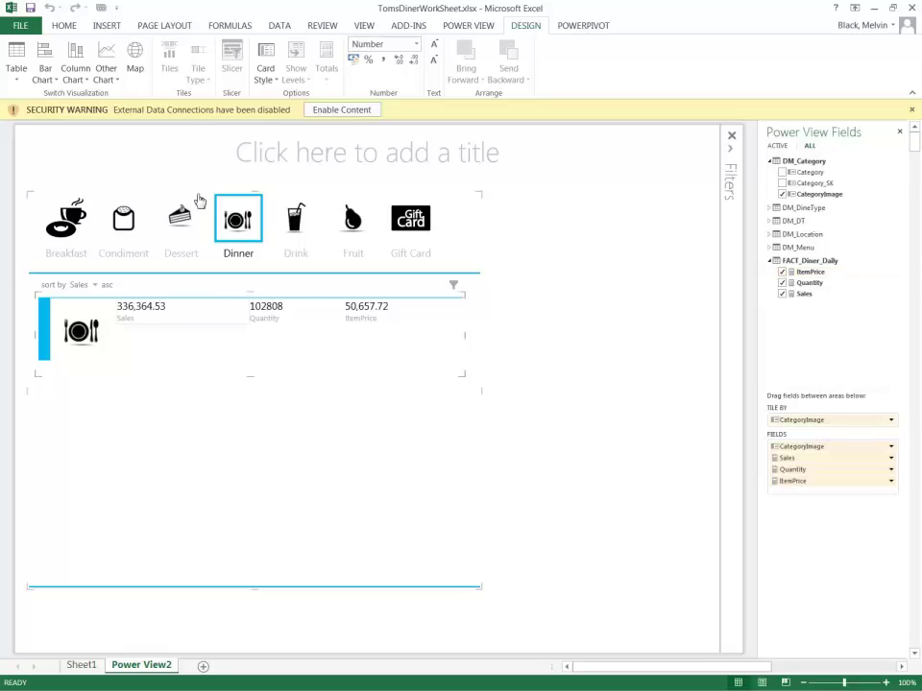
{"action": "left_click", "coordinate": [353, 59]}
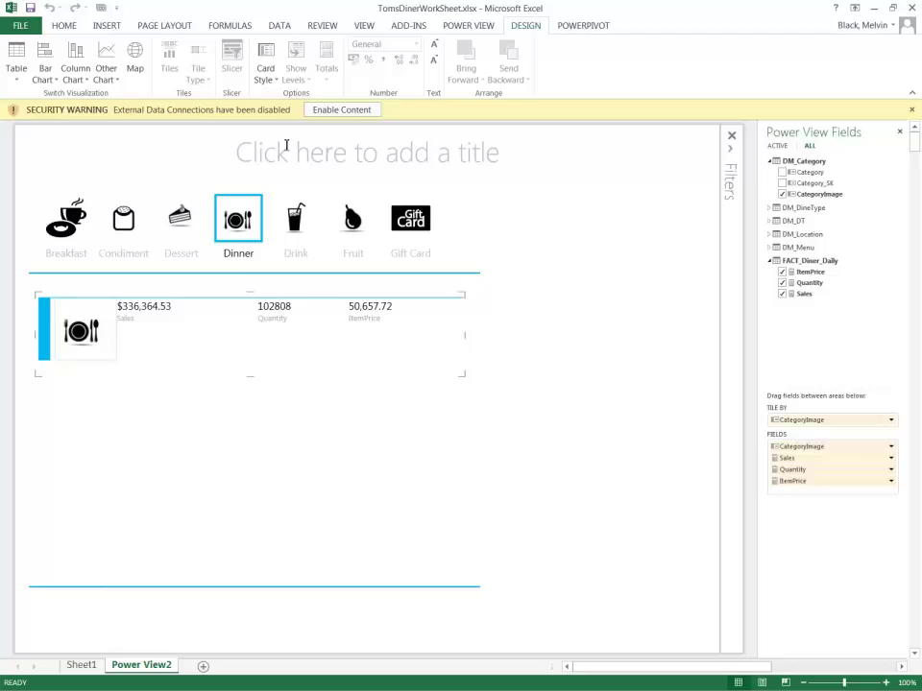
Test the tile filter by stepping through the Breakfast, Condiment, Dessert, Dinner and Drink tiles.
{"action": "left_click", "coordinate": [91, 226]}
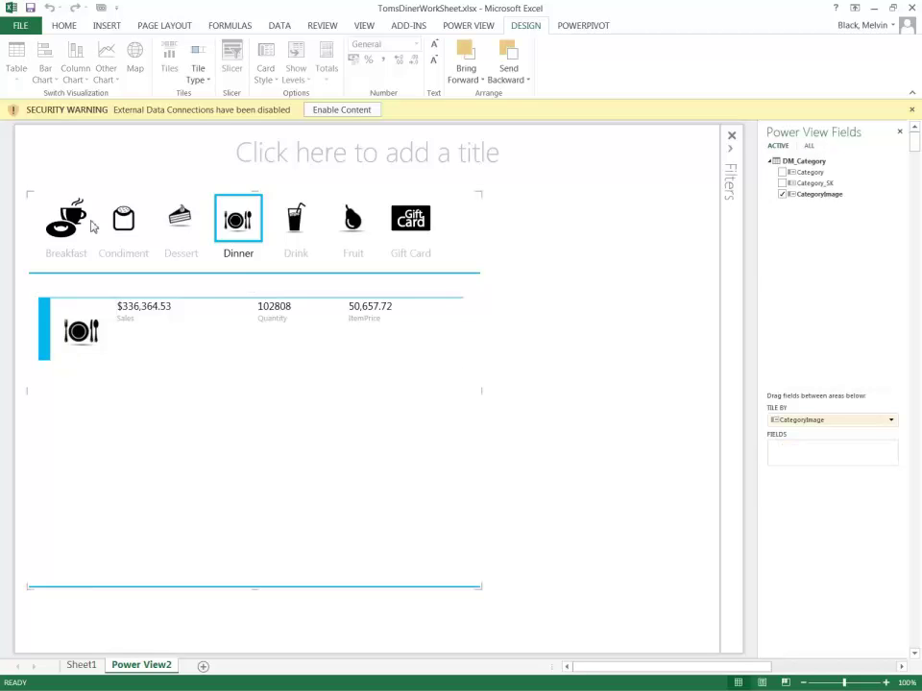
{"action": "left_click", "coordinate": [72, 224]}
{"action": "left_click", "coordinate": [123, 223]}
{"action": "left_click", "coordinate": [186, 229]}
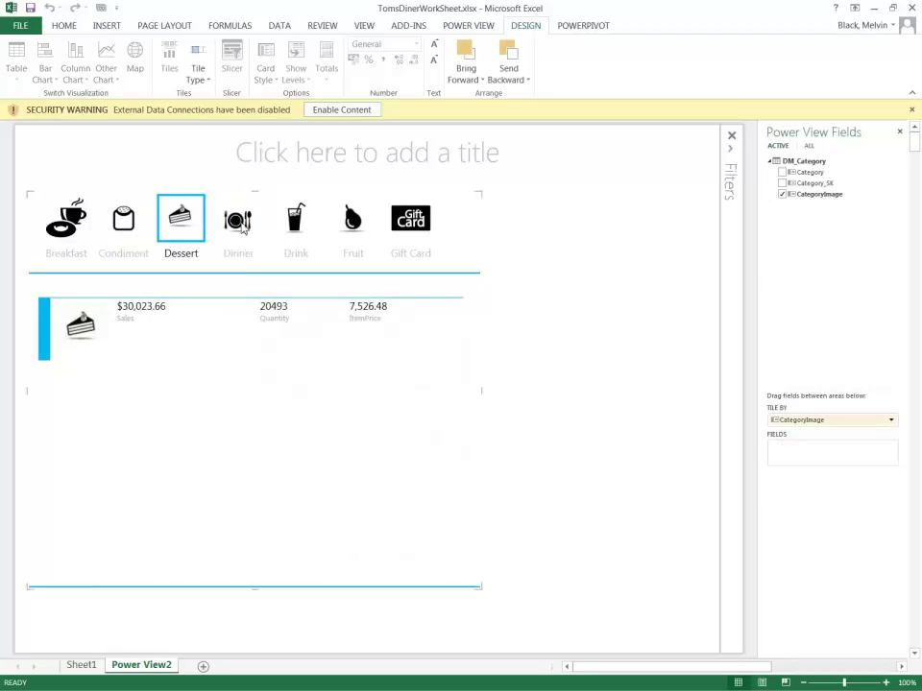
{"action": "left_click", "coordinate": [243, 223]}
{"action": "left_click", "coordinate": [302, 225]}
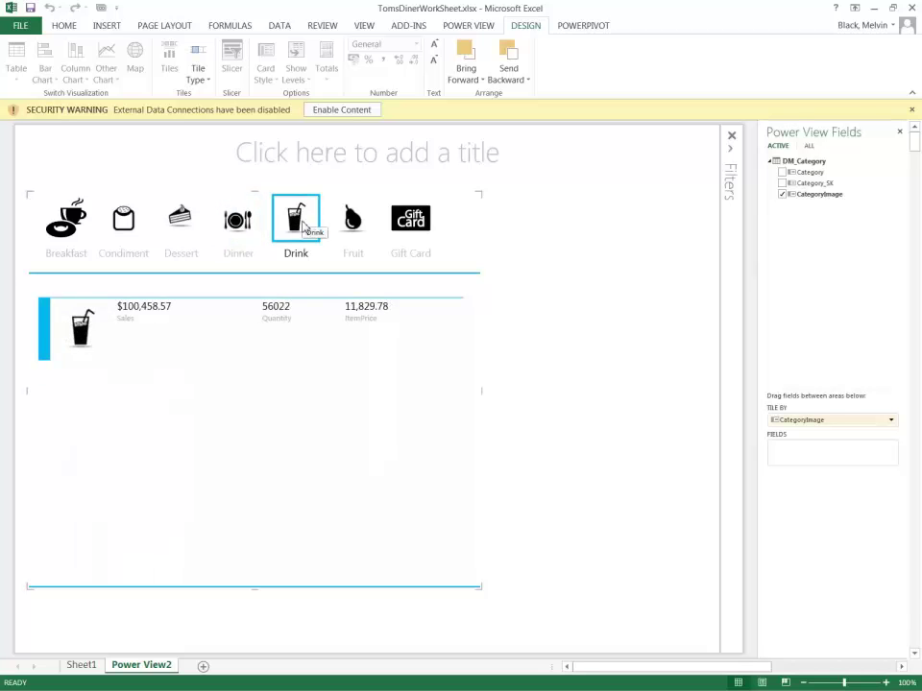
Add DM_DineType's DineType to the card and enlarge it to show Carry Out through Drive Thru.
{"action": "left_click", "coordinate": [251, 371]}
{"action": "left_click_drag", "start_coordinate": [251, 378], "coordinate": [250, 432]}
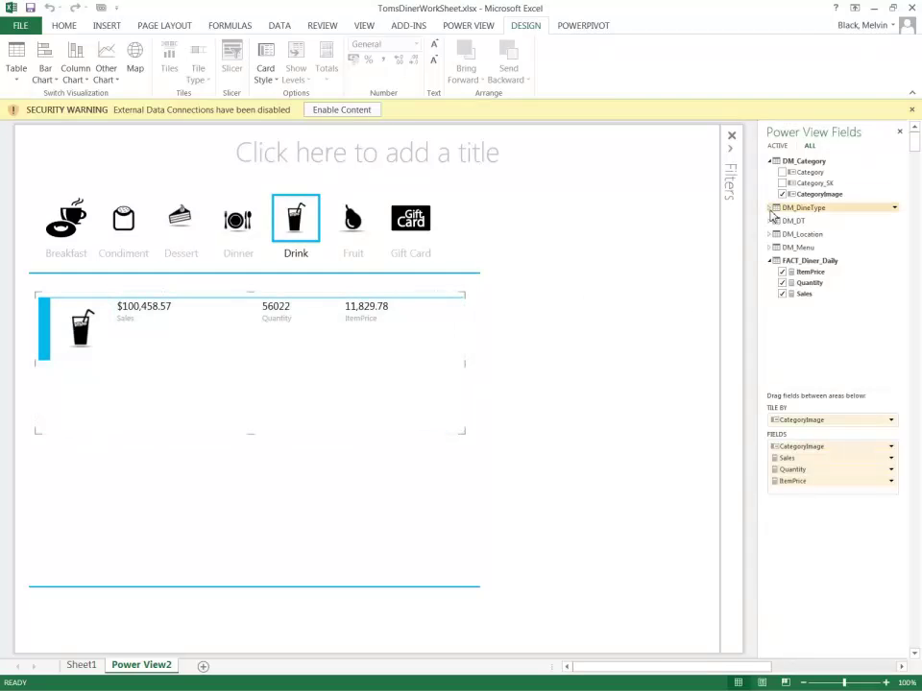
{"action": "left_click", "coordinate": [770, 208]}
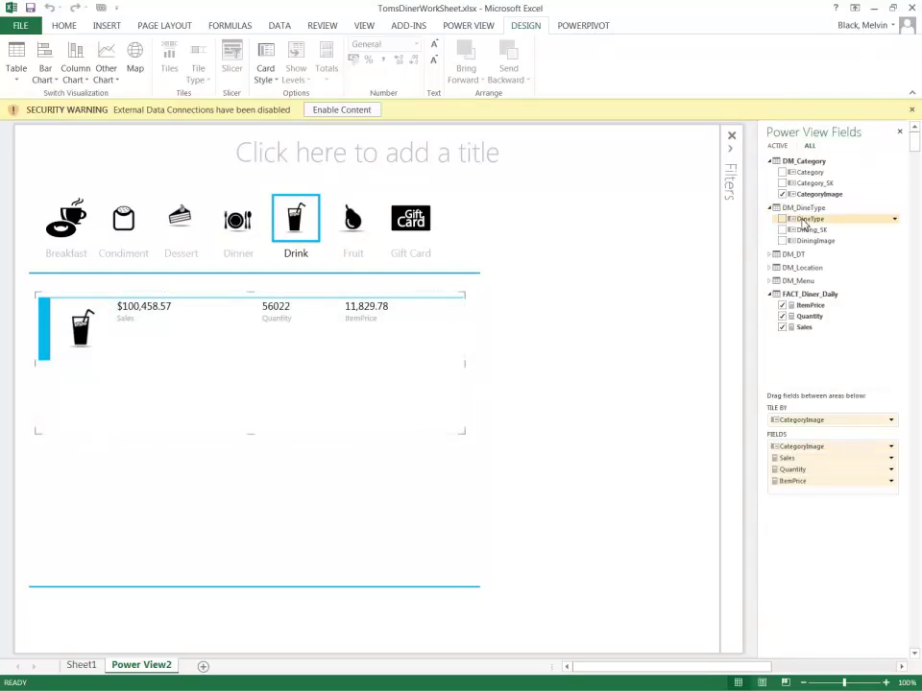
{"action": "left_click_drag", "start_coordinate": [807, 219], "coordinate": [796, 459]}
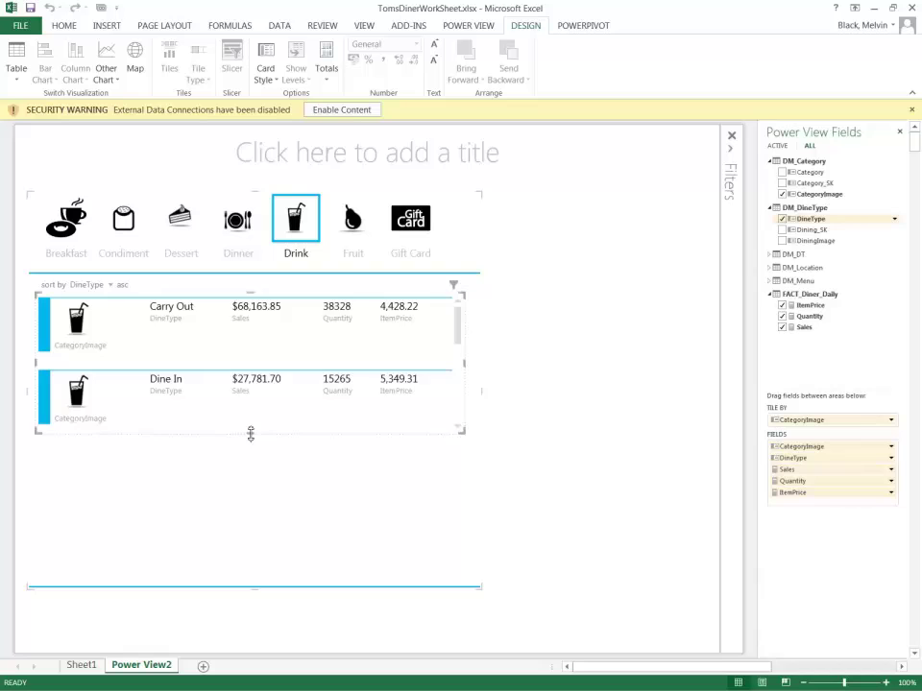
{"action": "left_click_drag", "start_coordinate": [250, 432], "coordinate": [255, 542]}
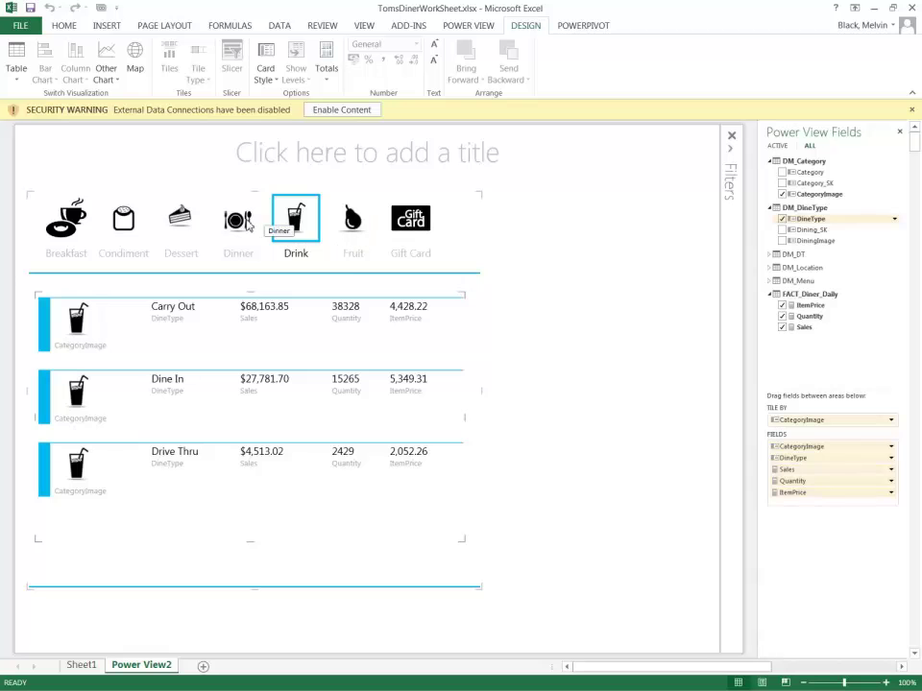
Show the Breakfast dine-type figures, Carry Out $51,763.56, and trim the card list height slightly.
{"action": "left_click", "coordinate": [242, 222]}
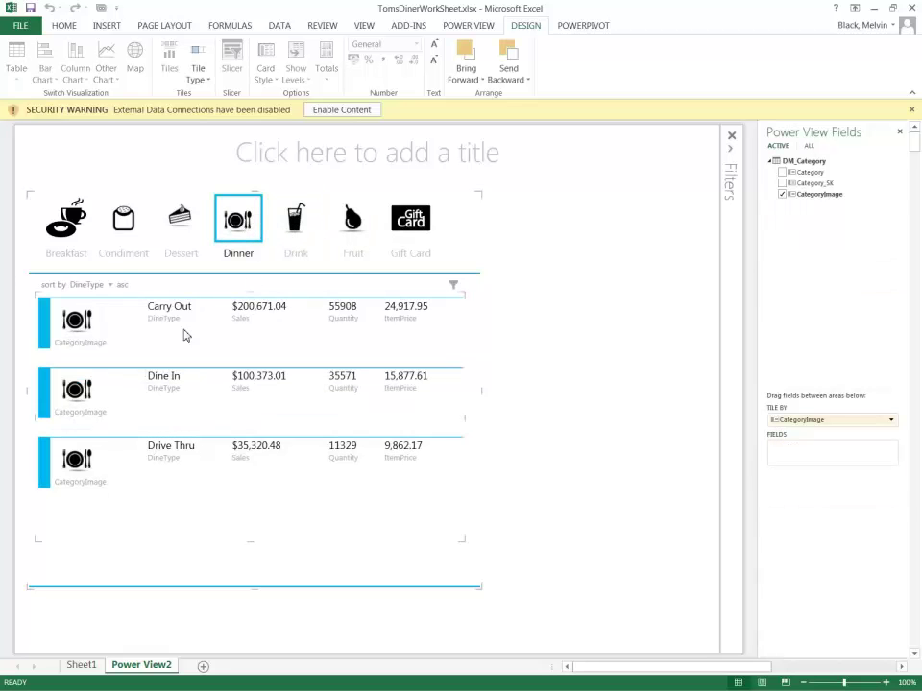
{"action": "left_click", "coordinate": [74, 226]}
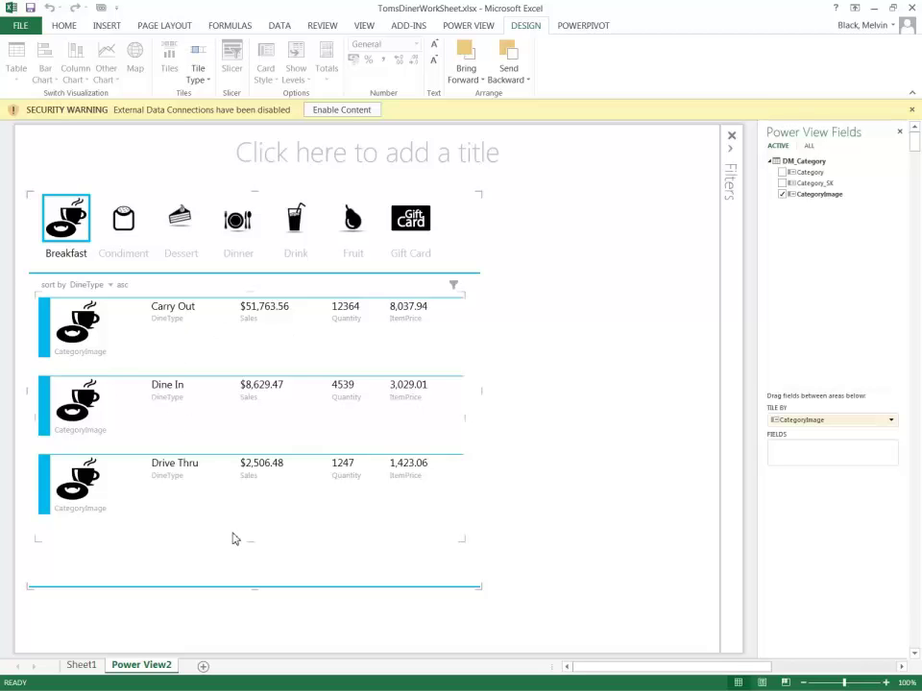
{"action": "left_click_drag", "start_coordinate": [248, 545], "coordinate": [249, 528]}
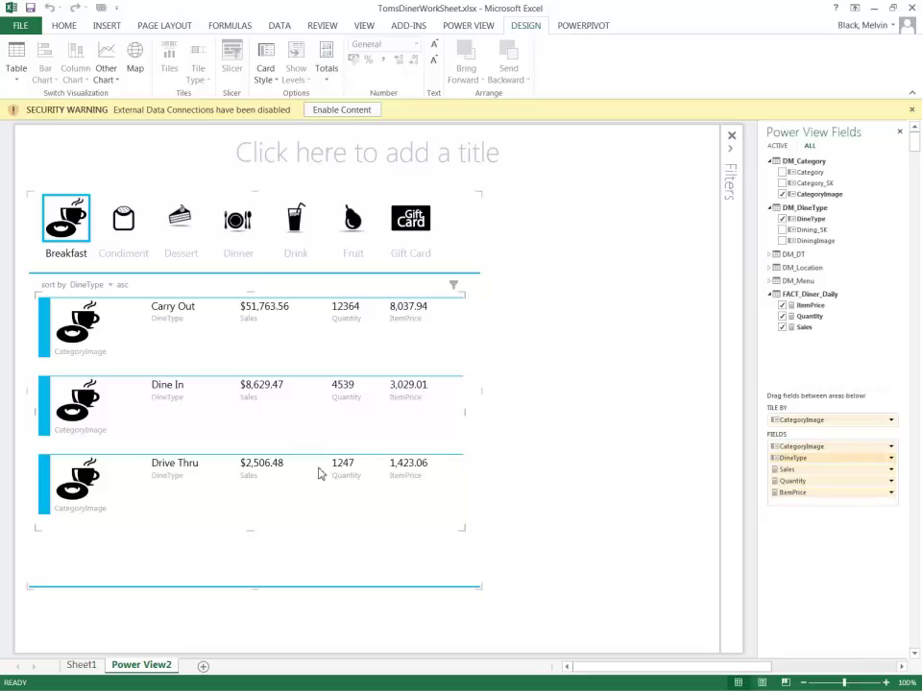
Shorten the card list to one scrolling Breakfast Carry Out card and extend the tiles container down.
{"action": "left_click_drag", "start_coordinate": [253, 529], "coordinate": [259, 380]}
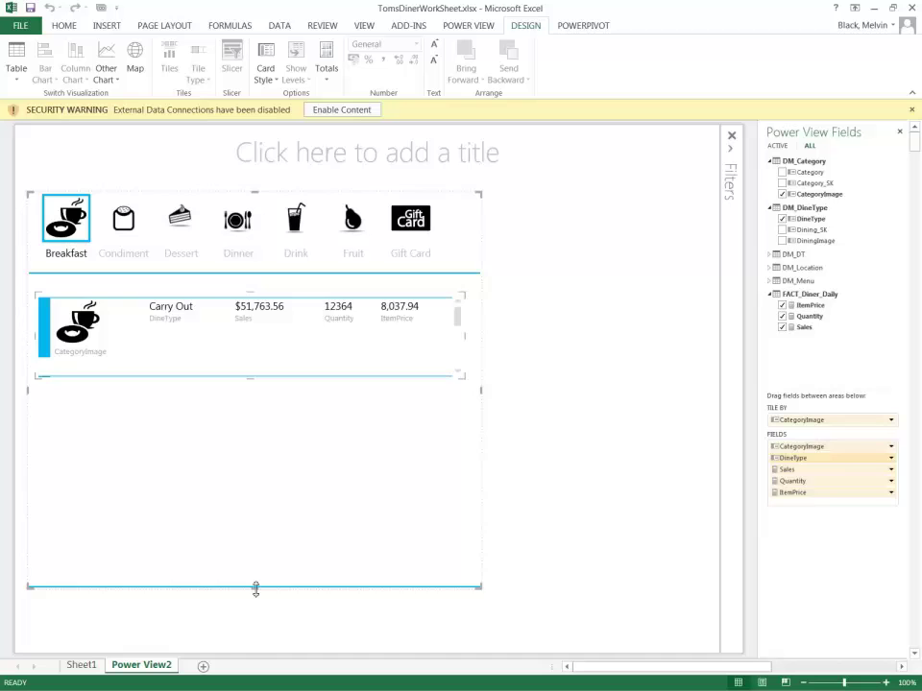
{"action": "left_click_drag", "start_coordinate": [255, 589], "coordinate": [255, 638]}
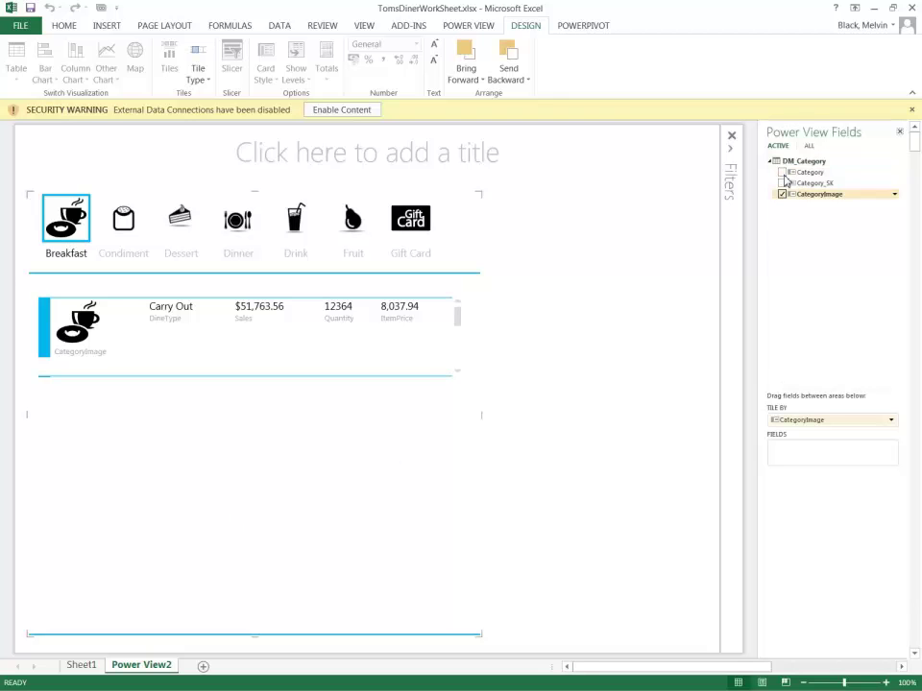
Add a Breakfast Sales total of 62,899.51 inside the tiles as a wide box below the card list.
{"action": "left_click", "coordinate": [809, 146]}
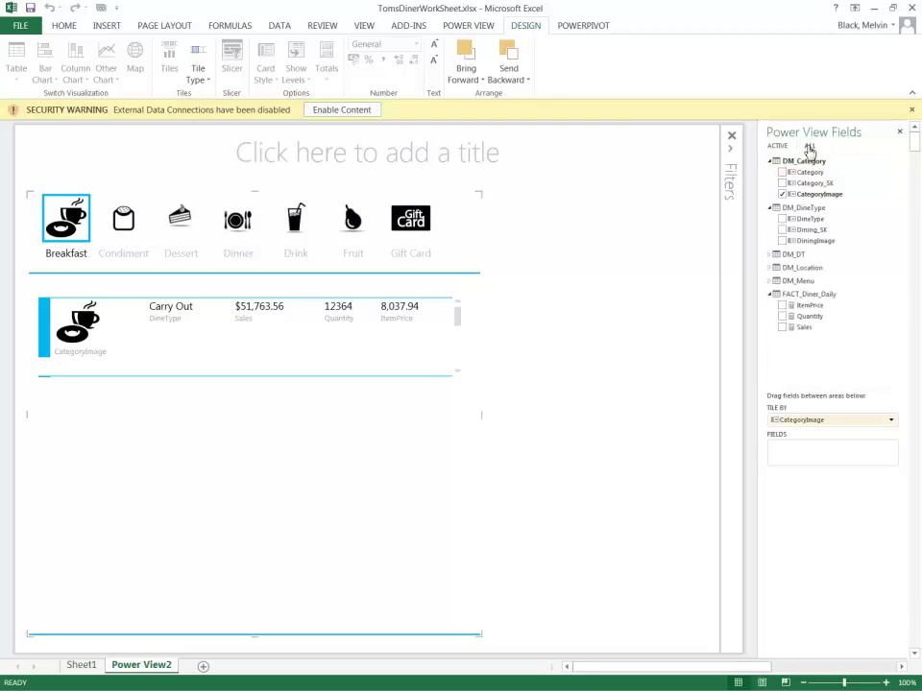
{"action": "left_click", "coordinate": [781, 328]}
{"action": "left_click_drag", "start_coordinate": [142, 428], "coordinate": [441, 430]}
{"action": "left_click_drag", "start_coordinate": [151, 387], "coordinate": [147, 453]}
{"action": "left_click_drag", "start_coordinate": [239, 546], "coordinate": [243, 622]}
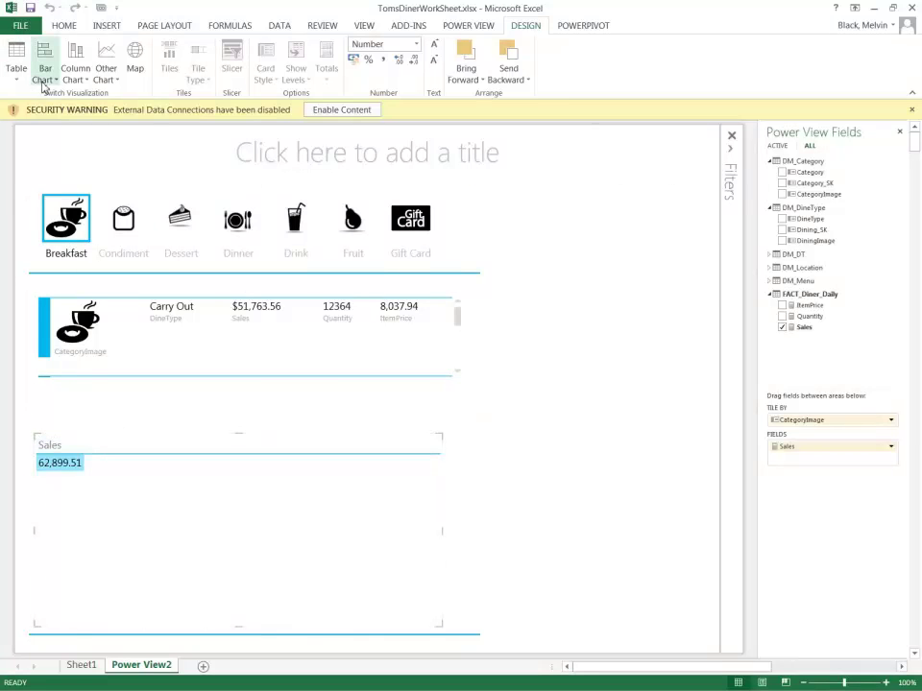
{"action": "left_click", "coordinate": [75, 78]}
Turn the Sales box into a stacked column chart of Sales by DM_DT DayOfWeekLabel.
{"action": "left_click", "coordinate": [87, 97]}
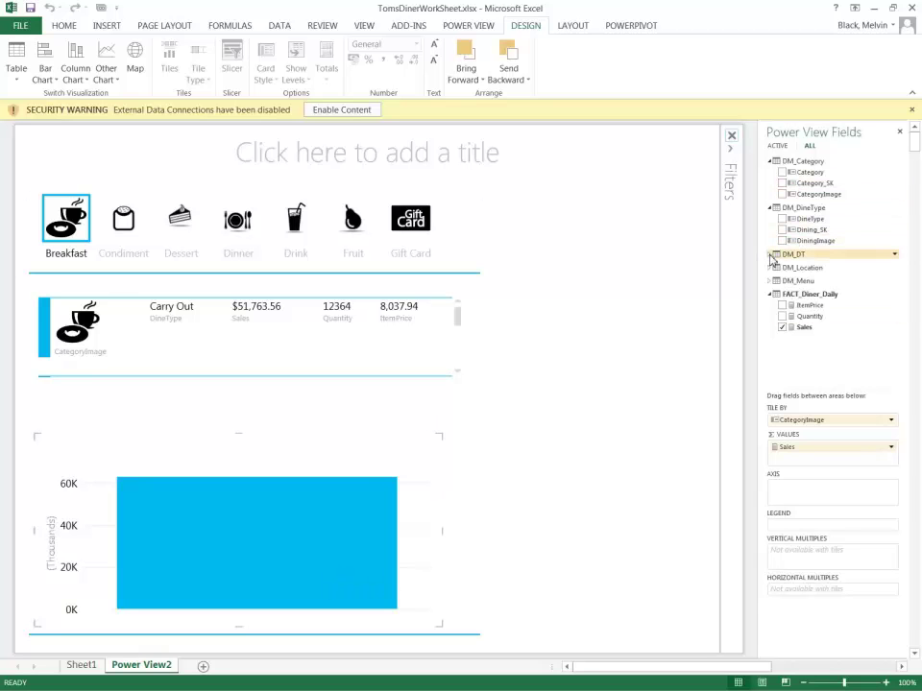
{"action": "left_click", "coordinate": [770, 256]}
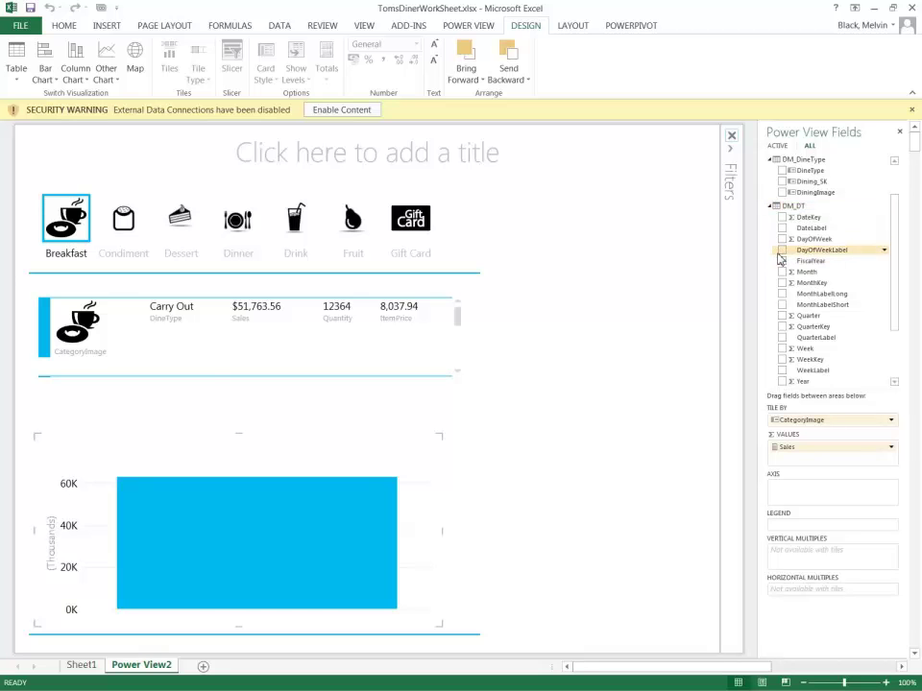
{"action": "left_click", "coordinate": [781, 251]}
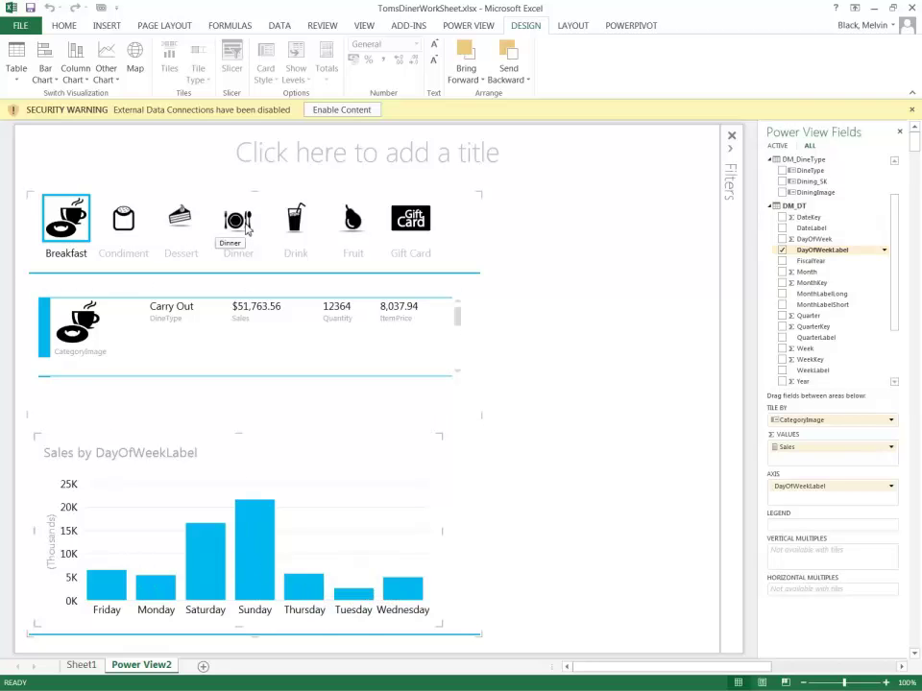
{"action": "left_click", "coordinate": [298, 223]}
Filter to Drink and widen the tiles container rightward around the card list and weekday chart.
{"action": "left_click", "coordinate": [298, 223]}
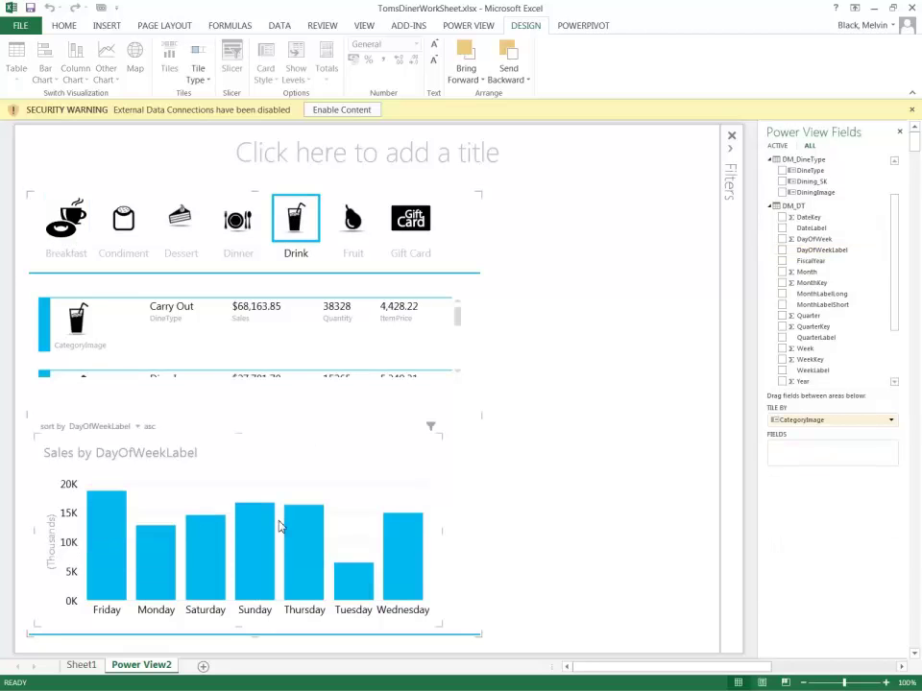
{"action": "left_click", "coordinate": [257, 381]}
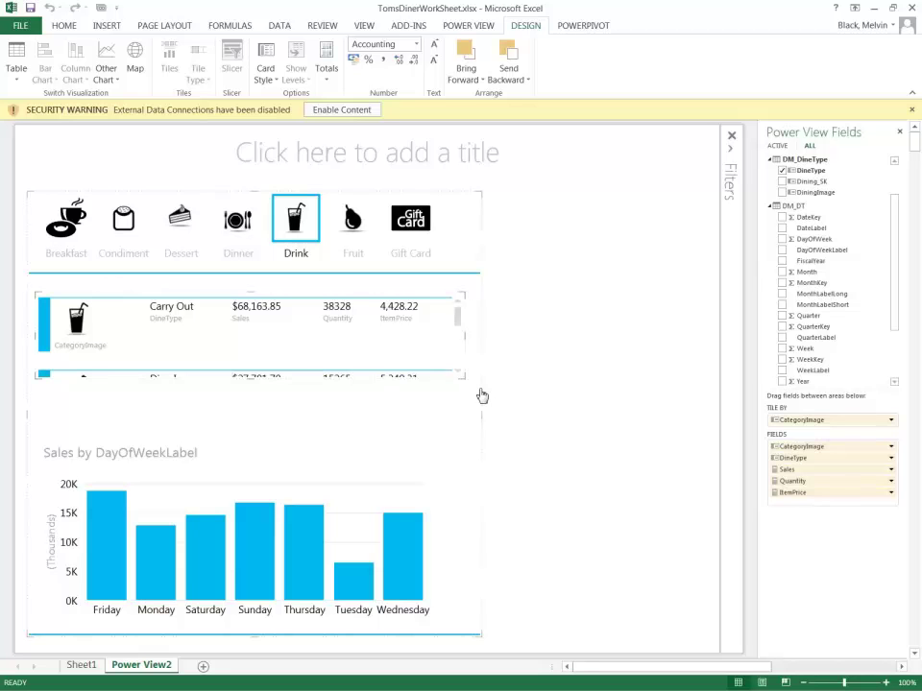
{"action": "left_click_drag", "start_coordinate": [483, 417], "coordinate": [668, 417]}
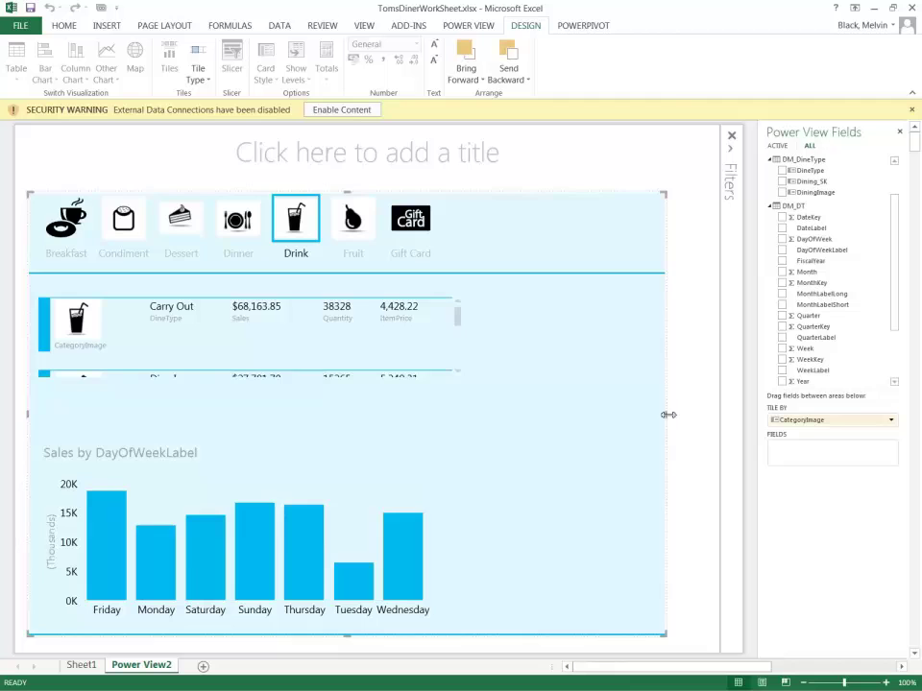